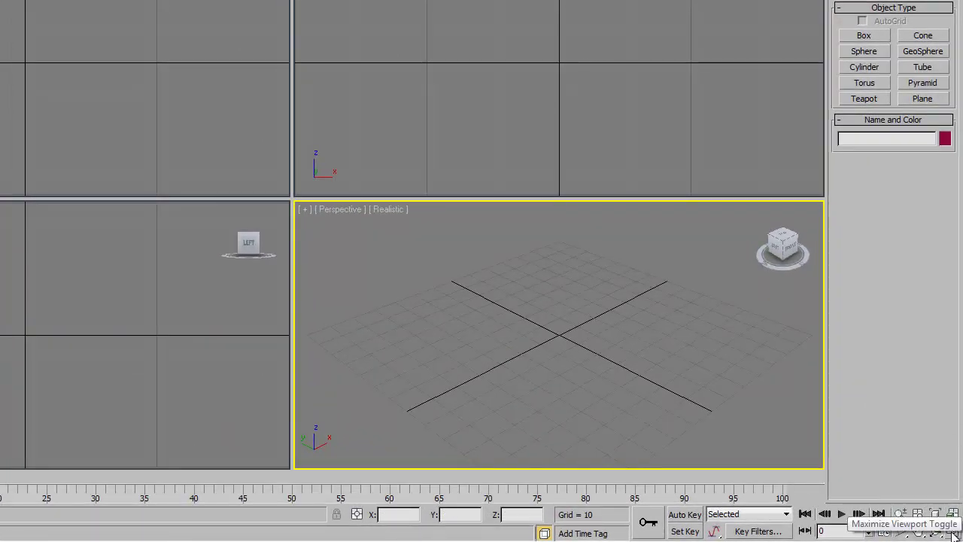
Step: Maximize the Perspective viewport so it fills the whole workspace
click(952, 532)
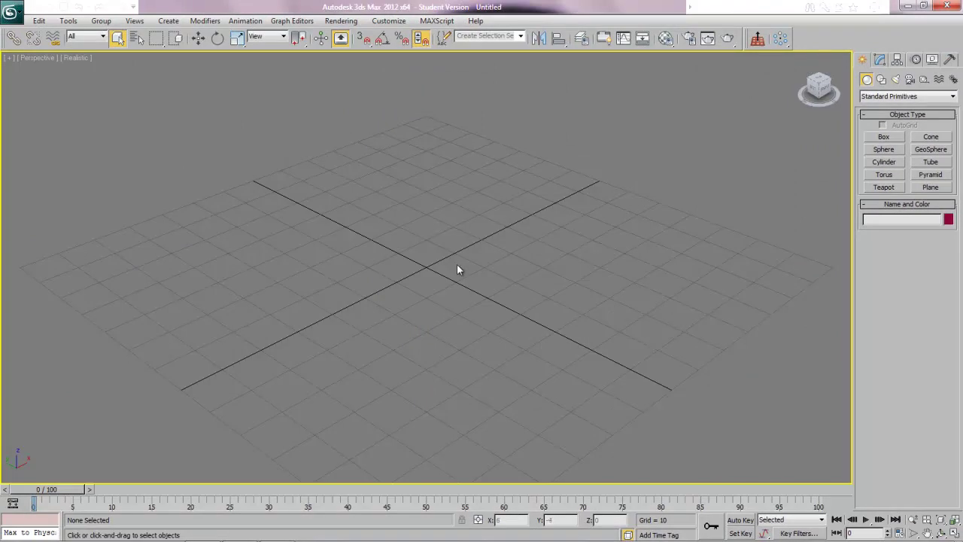
mouse_move(826, 102)
Step: Set Spinners Precision to 0 decimals in Customize > Preferences and apply it
click(391, 23)
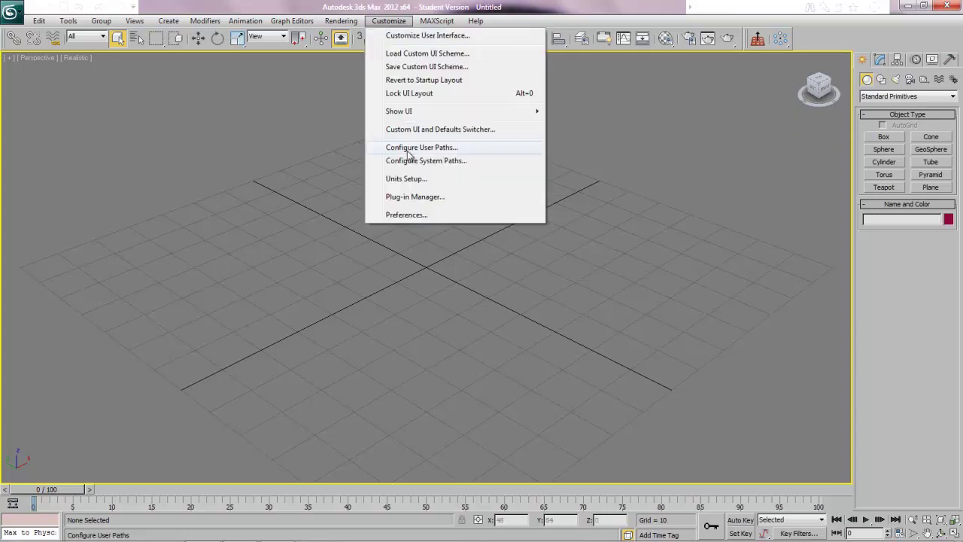
click(397, 215)
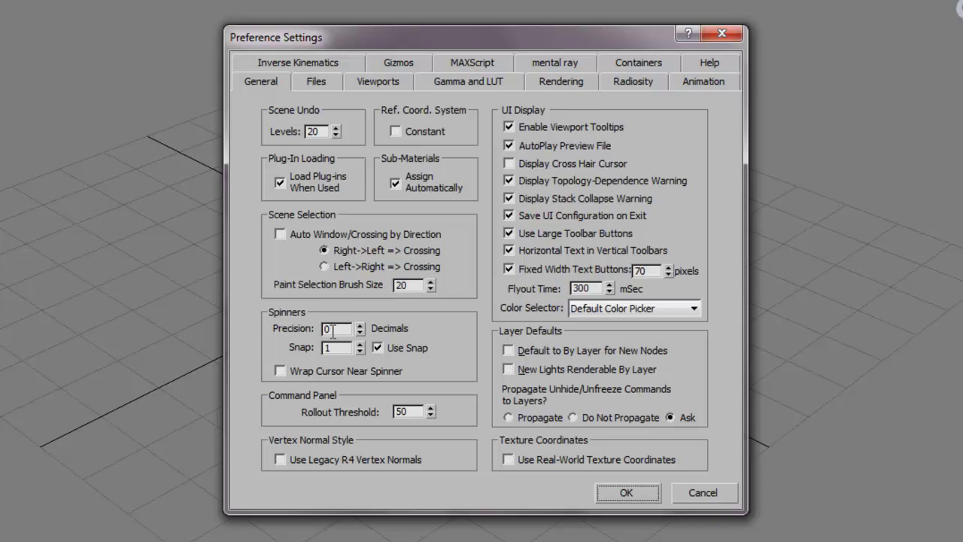
click(624, 493)
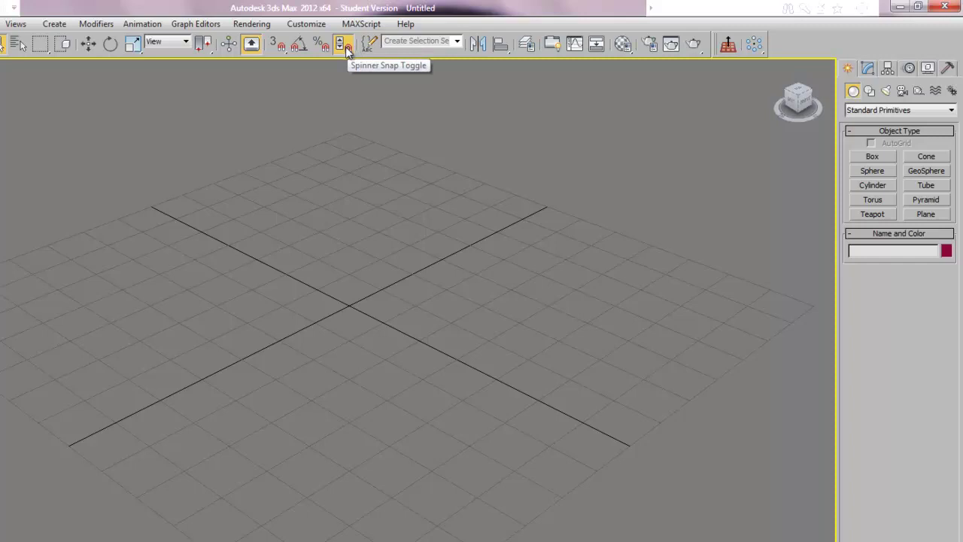
Step: Turn on the Spinner Snap toggle on the main toolbar
click(341, 47)
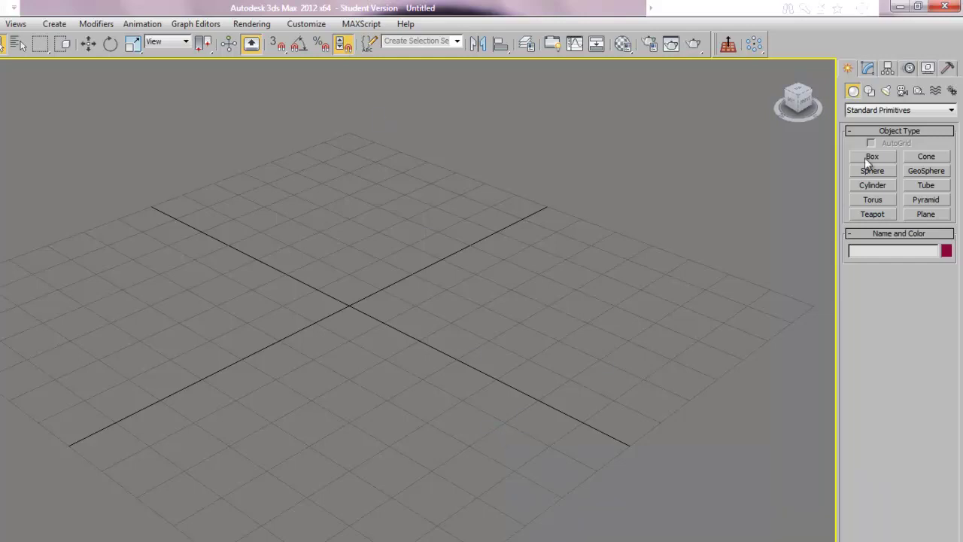
Step: Create a box through Keyboard Entry with Length 36 and Width 12 at the origin
click(866, 156)
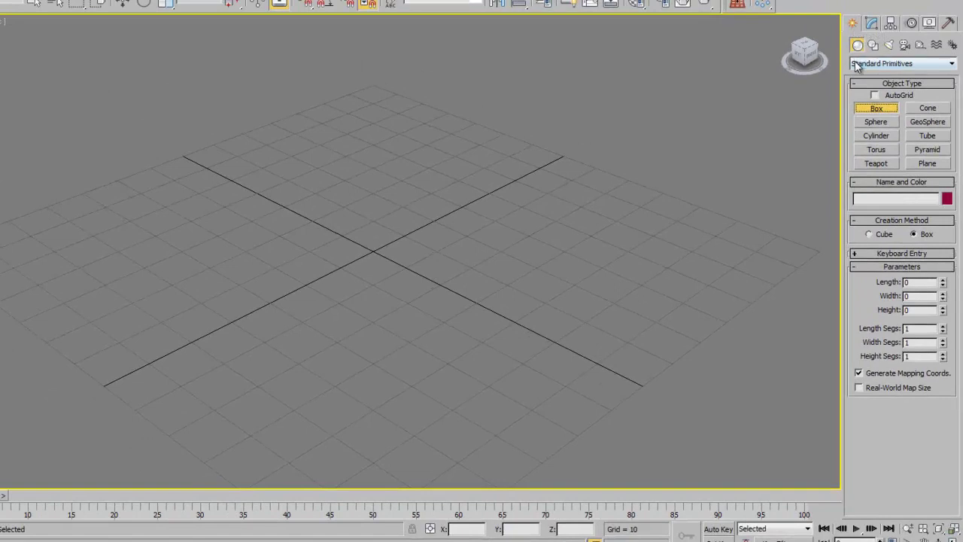
click(888, 256)
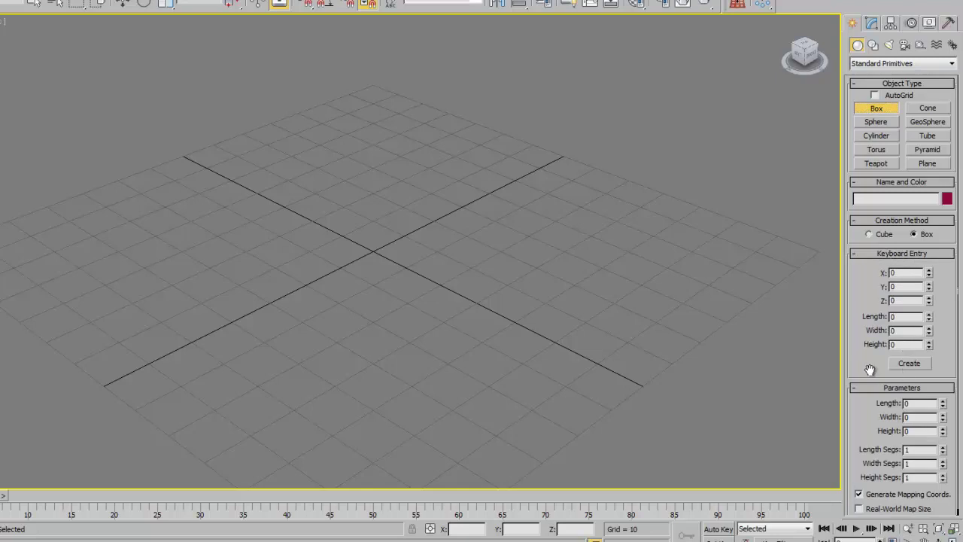
scroll(871, 369, down, 1)
double_click(903, 310)
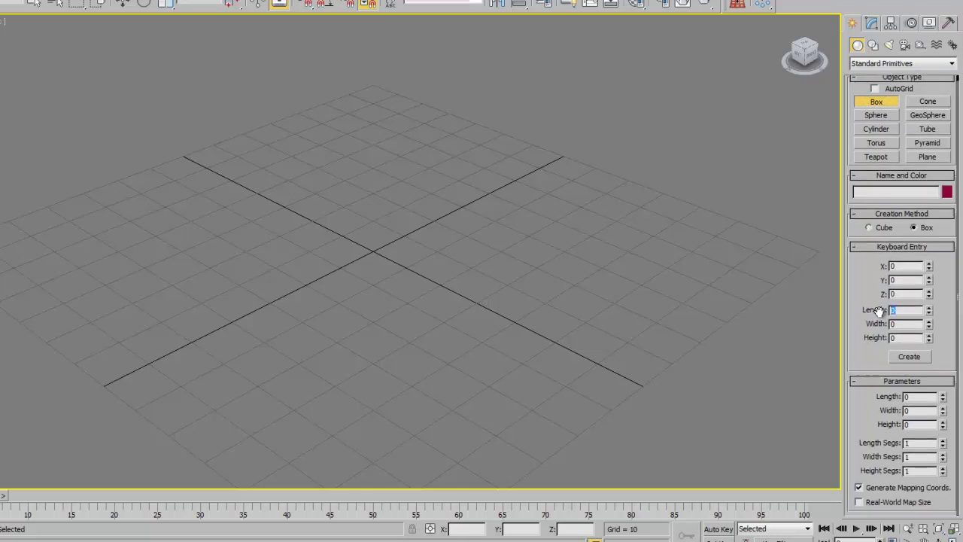
text(36)
double_click(896, 325)
text(12)
double_click(882, 338)
text(1)
click(906, 358)
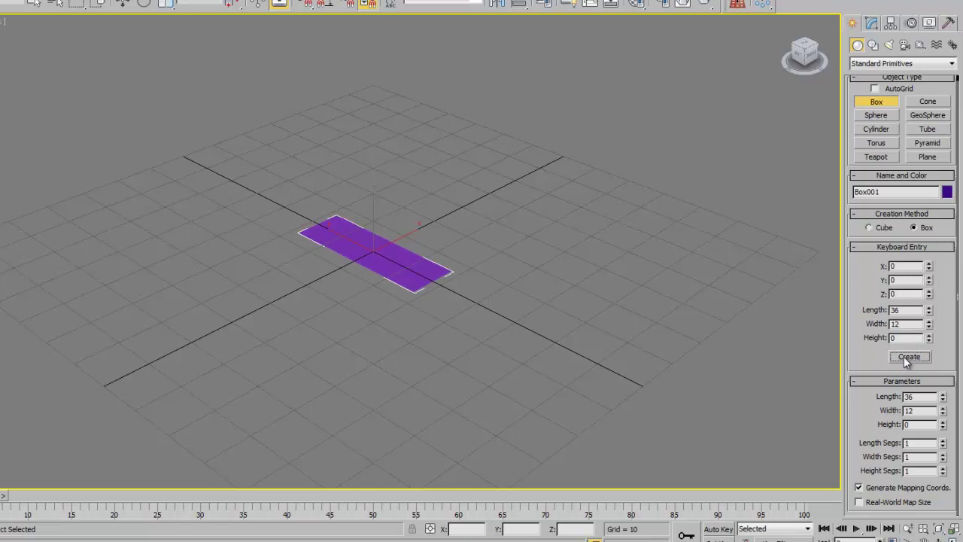
Step: Rename the new box to shelf1
double_click(892, 191)
text(shelf1)
click(123, 3)
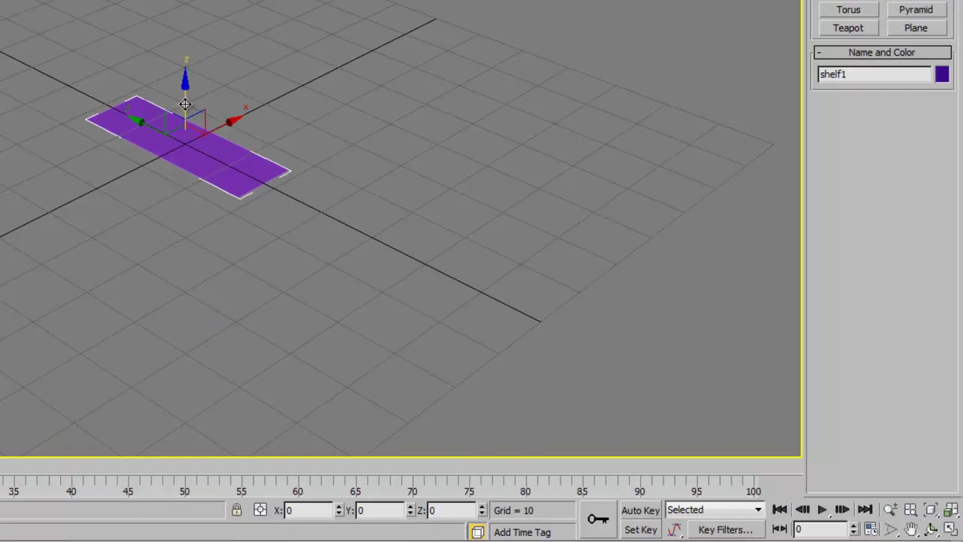
Step: Shift-clone shelf1 upward as 3 instances, shelf002 to shelf004, spaced 14 units apart
shift+drag(183, 101, 192, 32)
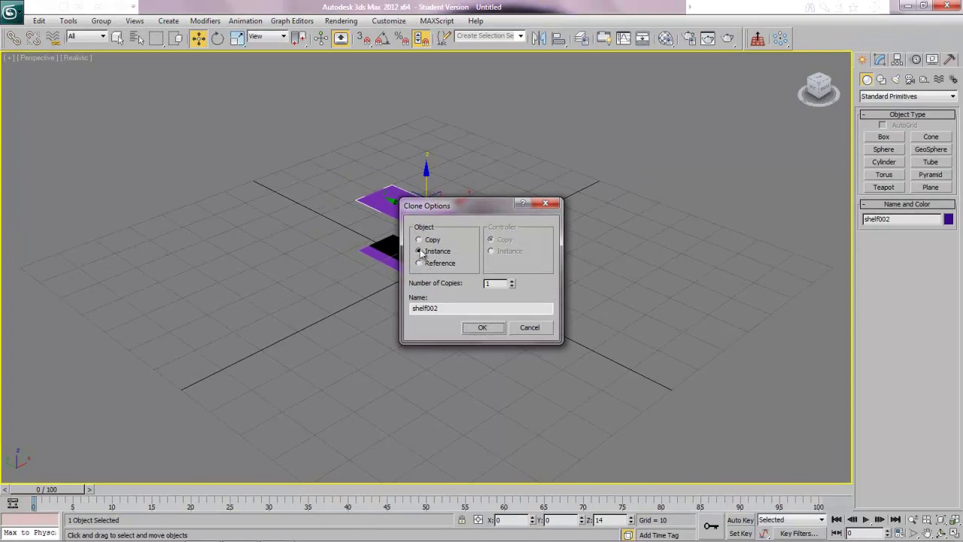
click(513, 281)
click(512, 281)
click(489, 328)
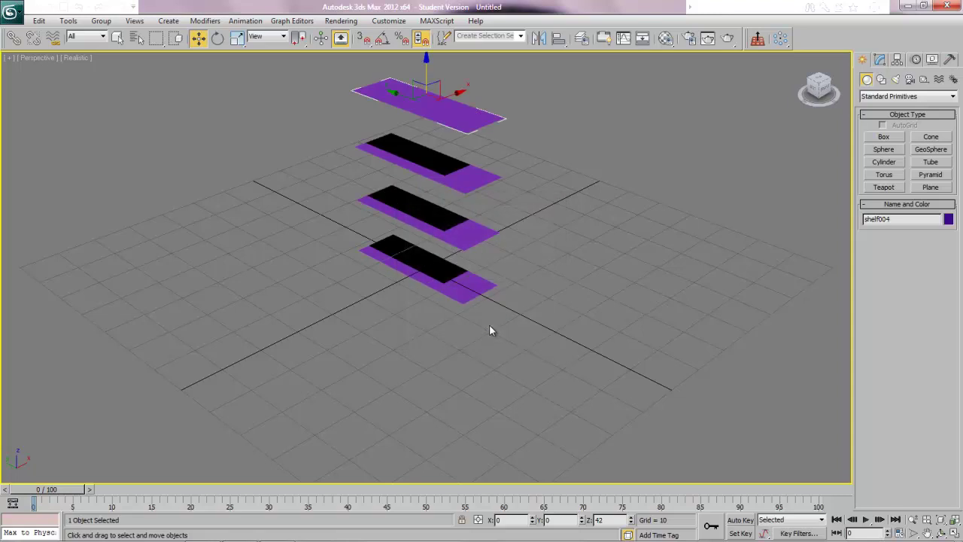
mouse_move(954, 519)
mouse_down()
mouse_move(952, 532)
mouse_move(957, 500)
mouse_up()
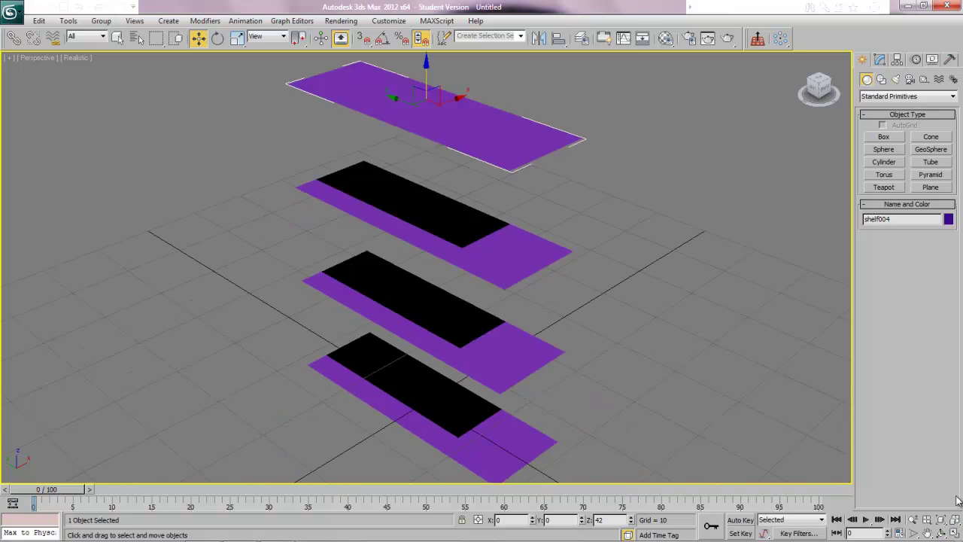
click(941, 532)
Step: Select shelf002 and set the instanced shelves' Box Height to 1 in the Modify panel
drag(455, 286, 502, 266)
right_click(380, 265)
click(386, 291)
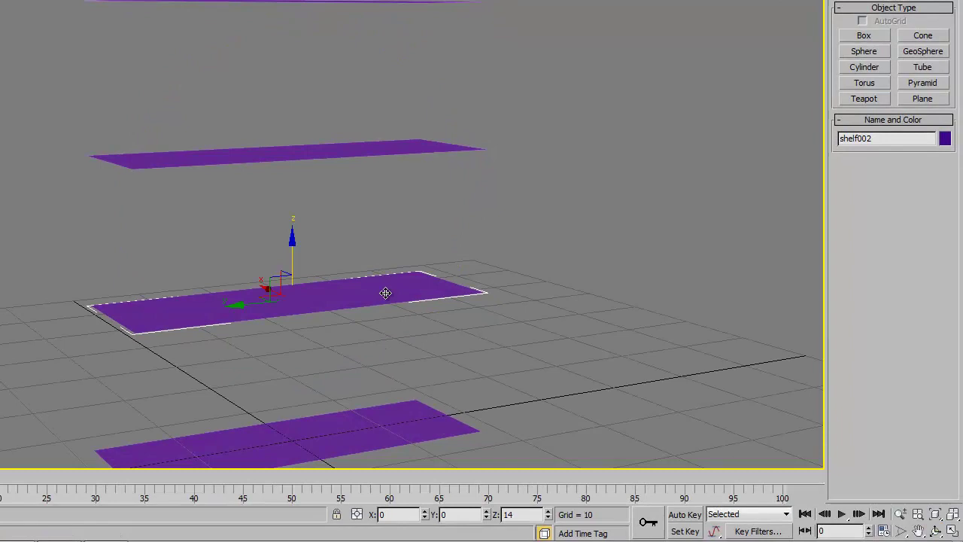
click(863, 1)
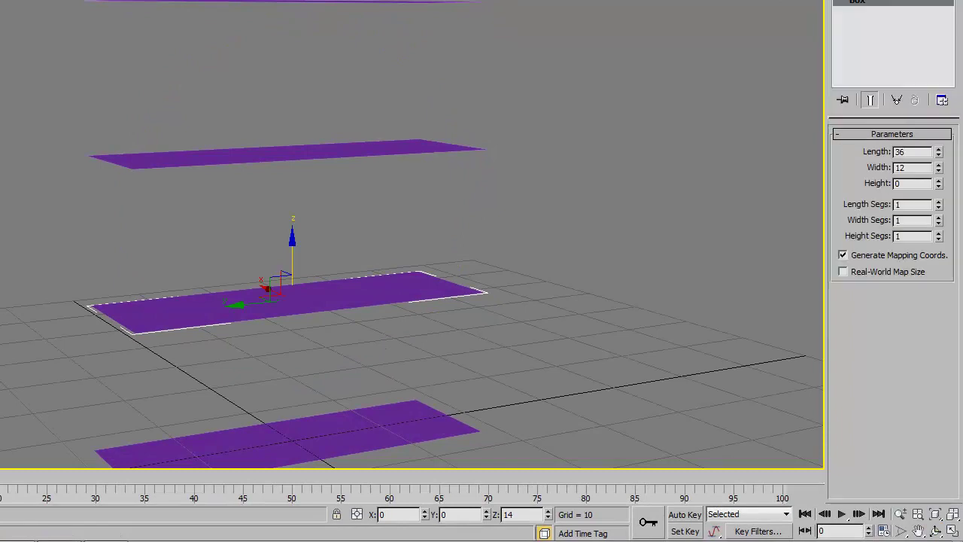
double_click(898, 184)
text(1)
click(740, 249)
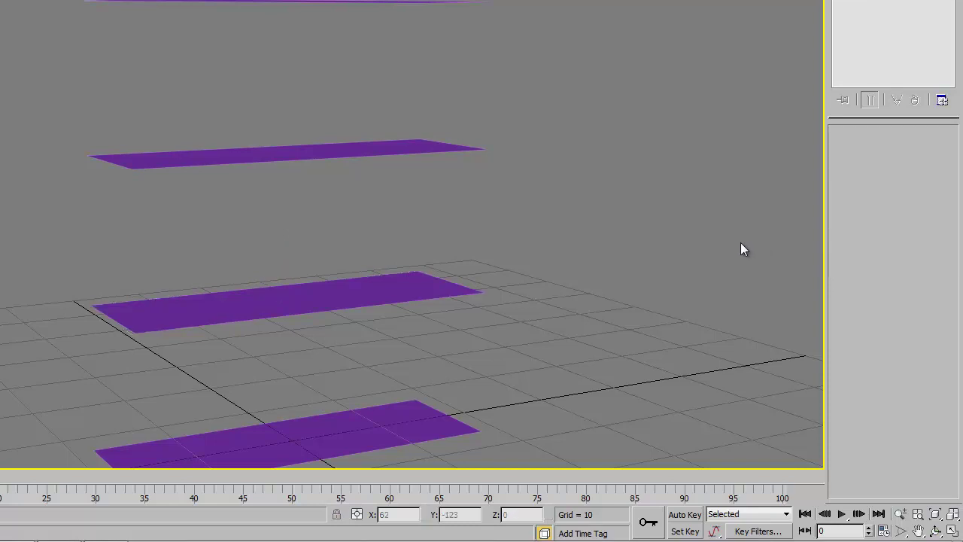
click(409, 286)
key(BackSpace)
text(14)
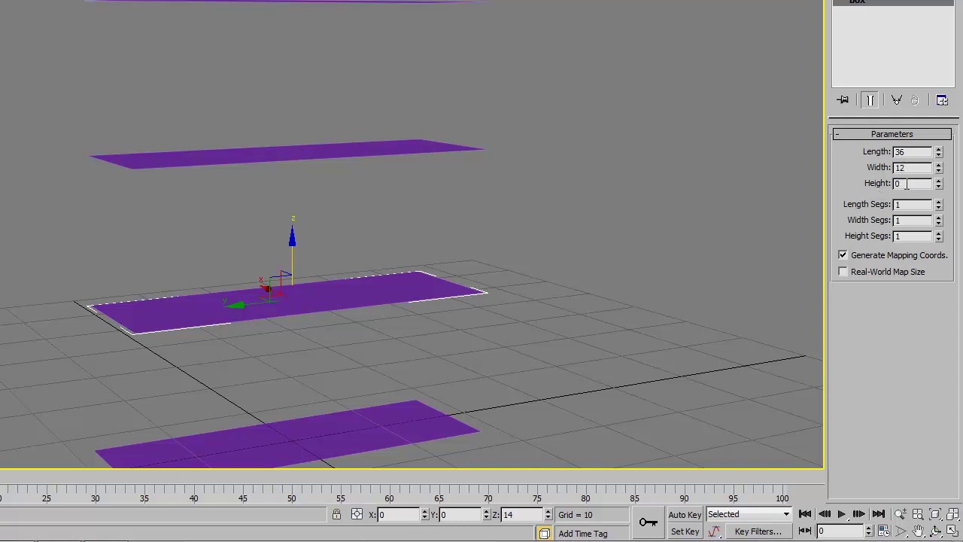
right_click(939, 183)
click(939, 180)
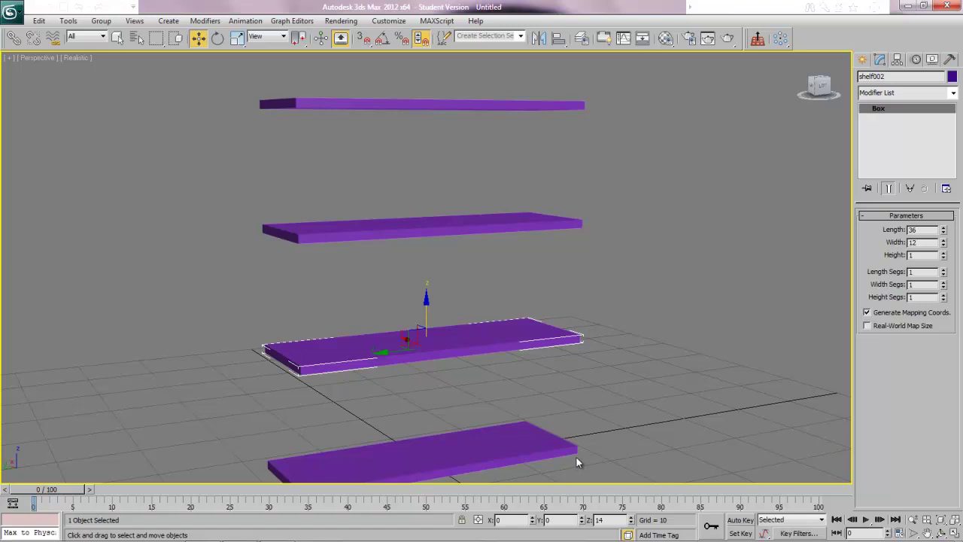
Step: Restore the four viewports, zoom extents all, then maximize the Front viewport
key(alt+w)
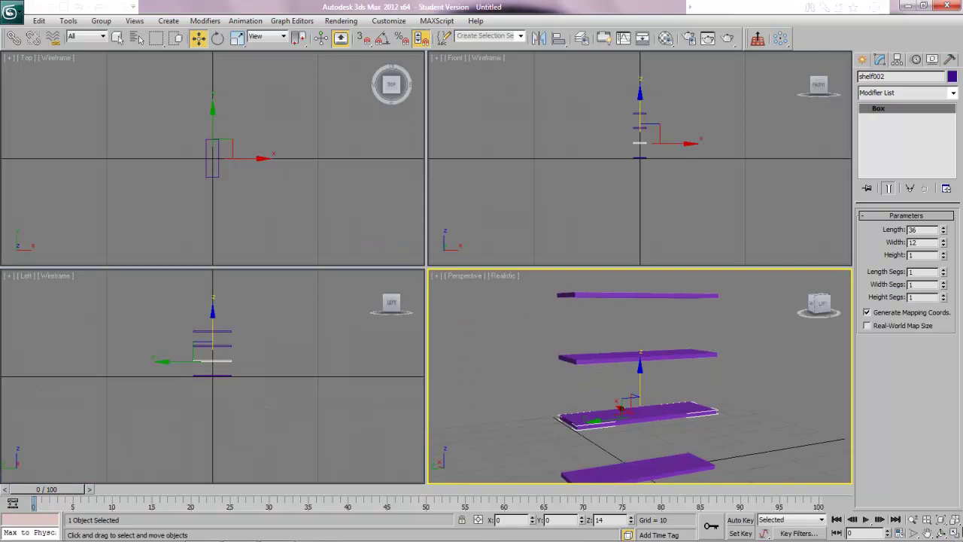
click(955, 521)
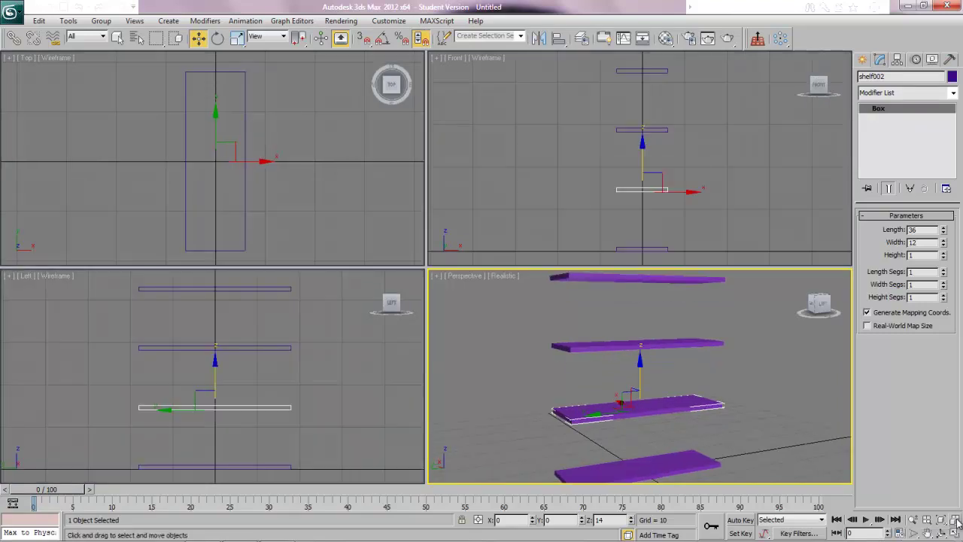
right_click(764, 188)
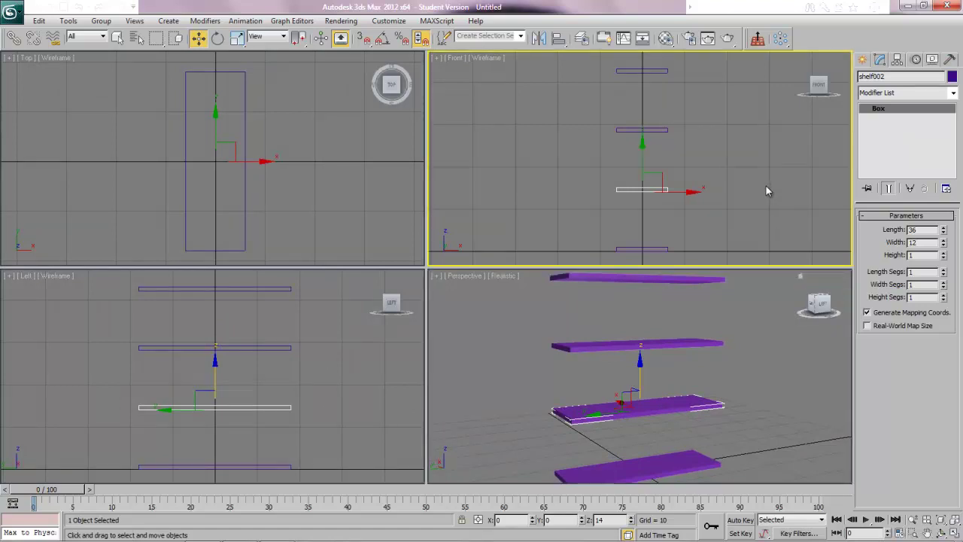
key(alt+w)
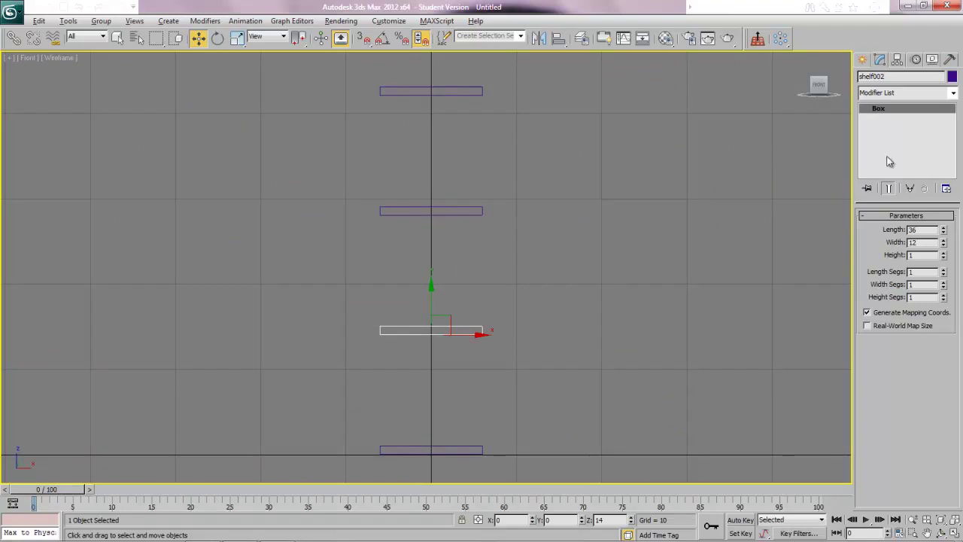
Step: Draw a box from top to bottom shelf in Front view: 43 long, 12 wide, 1 thick
click(862, 60)
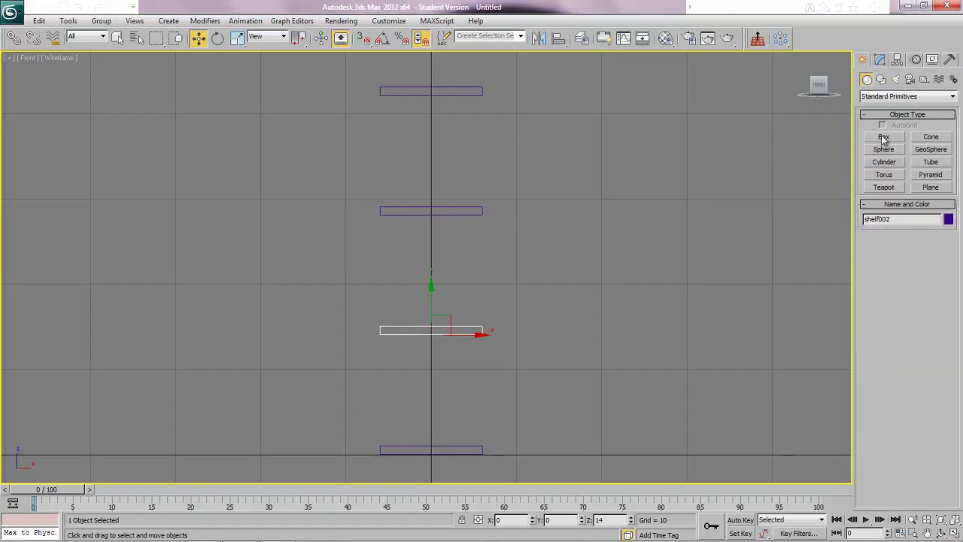
click(884, 138)
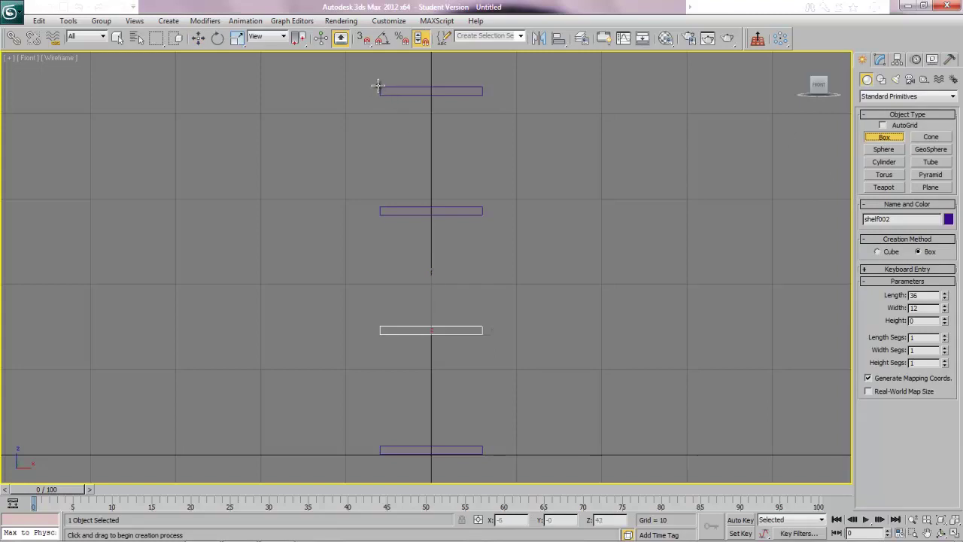
drag(380, 87, 483, 454)
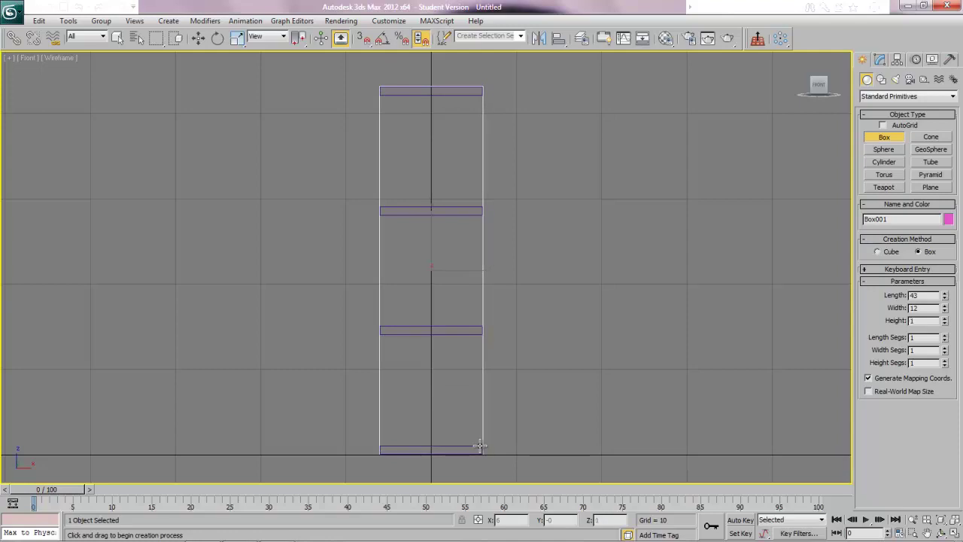
click(479, 446)
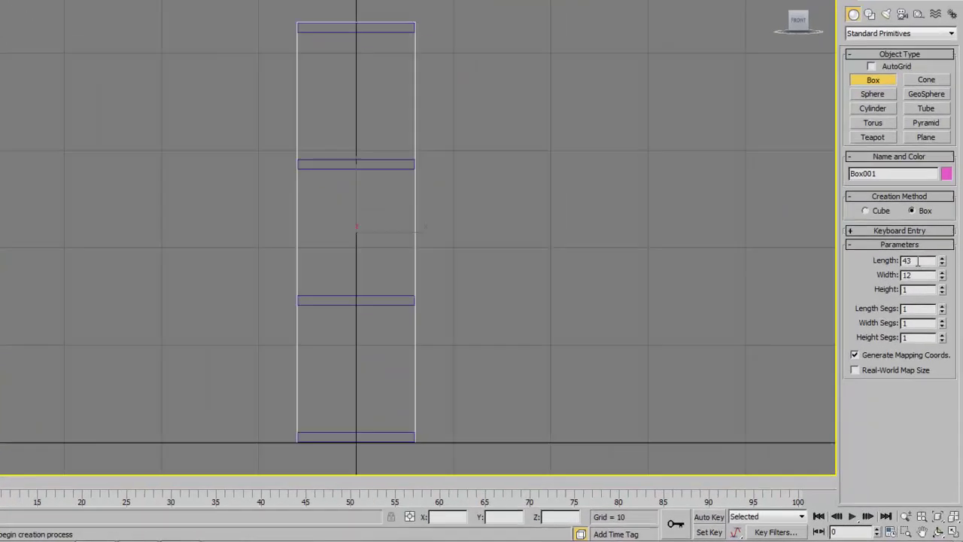
double_click(910, 260)
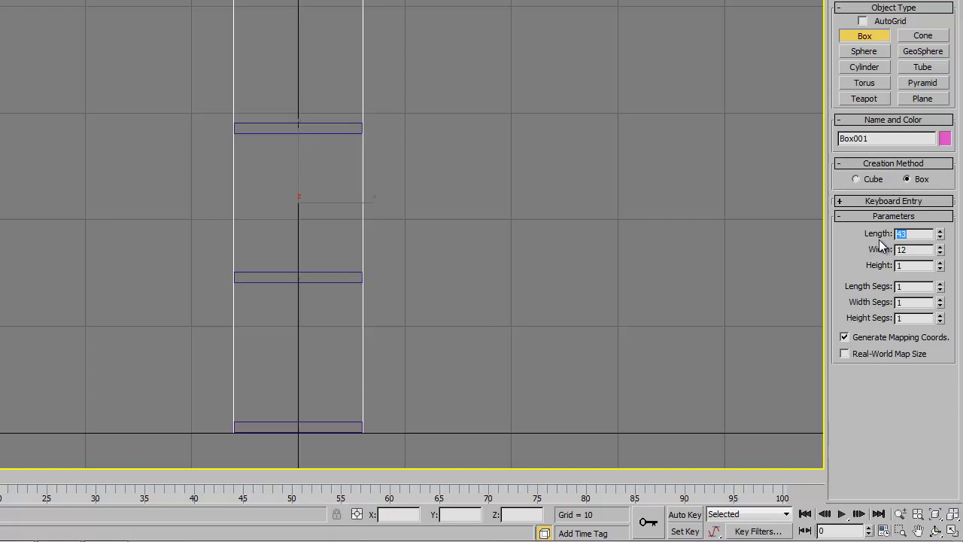
double_click(912, 250)
Step: Switch to the Perspective view and orbit to an angled view of the shelves and panel
click(877, 271)
key(p)
click(935, 531)
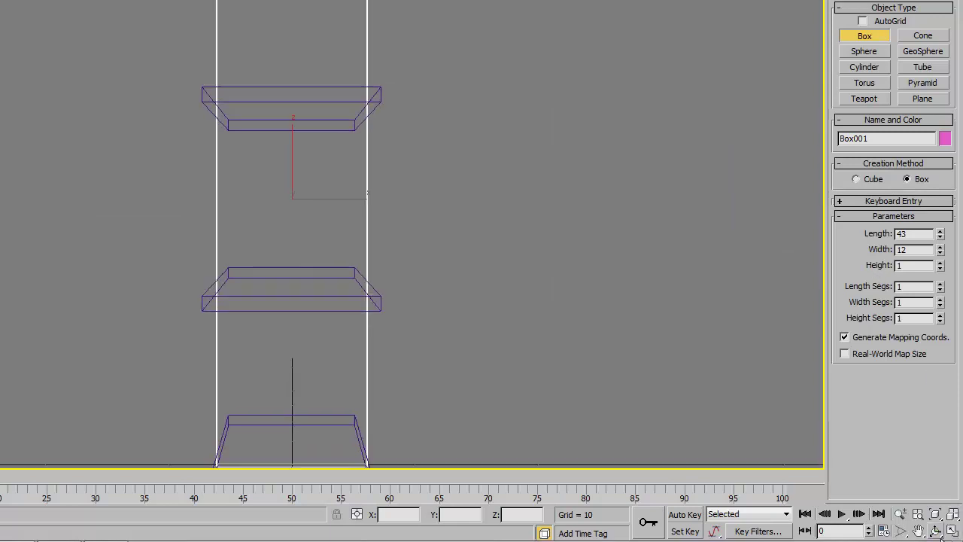
drag(287, 241, 324, 287)
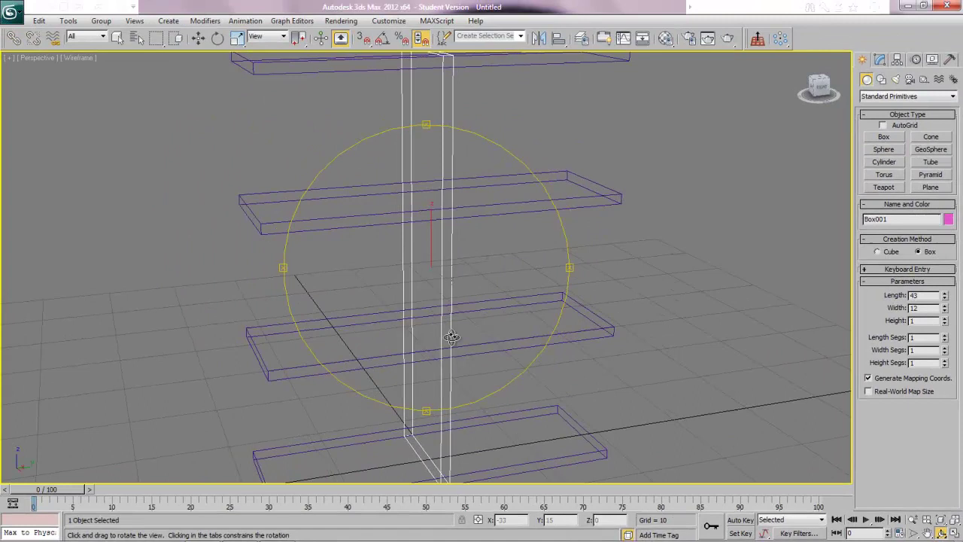
drag(452, 336, 416, 241)
mouse_move(951, 533)
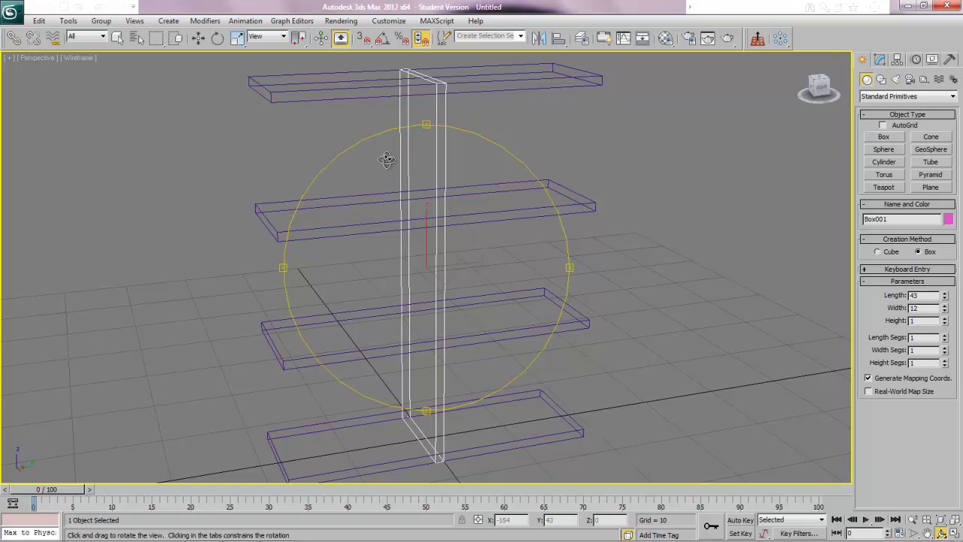
Step: Move the upright board to the shelves' left end and add instanced copy Box002 at the right end
click(200, 39)
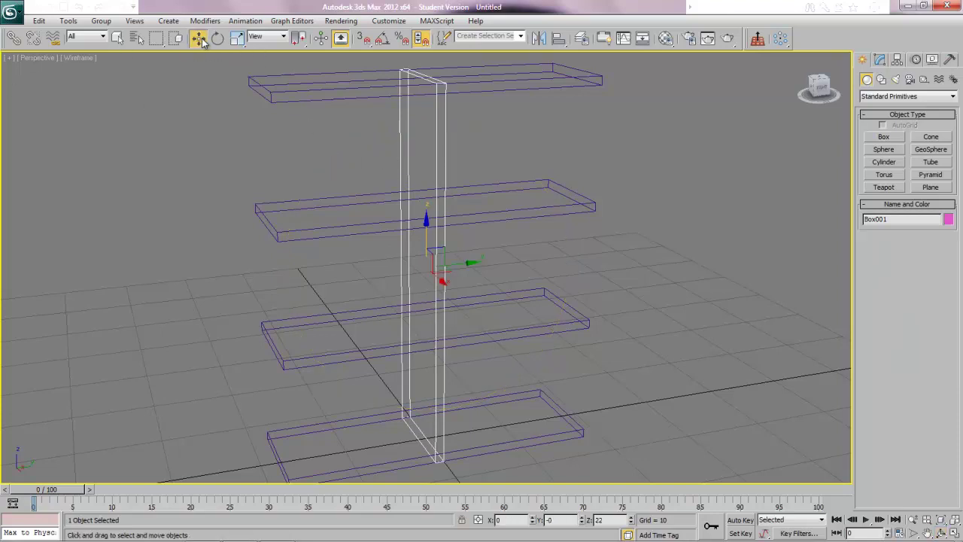
drag(461, 265, 312, 270)
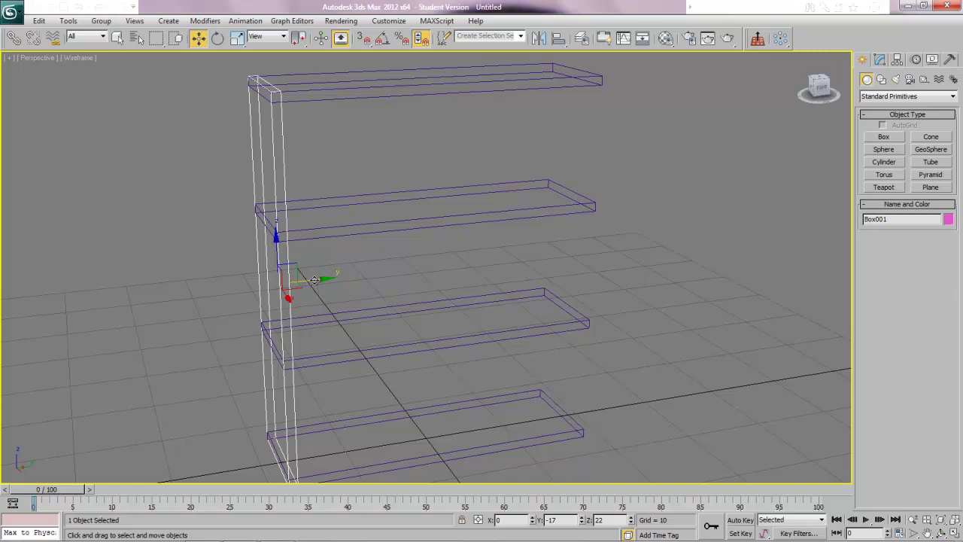
mouse_move(315, 283)
shift+mouse_down()
mouse_move(399, 273)
mouse_move(609, 277)
shift+mouse_up()
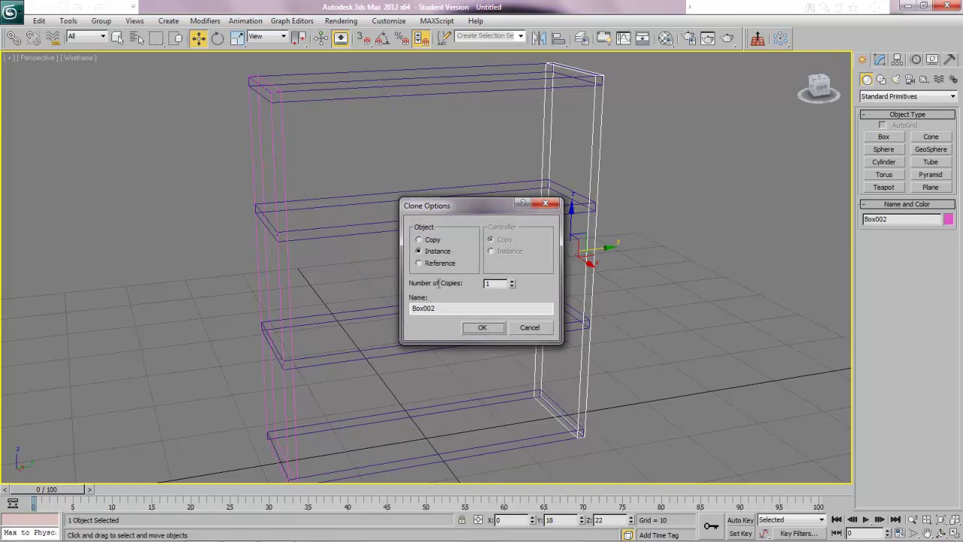
click(482, 329)
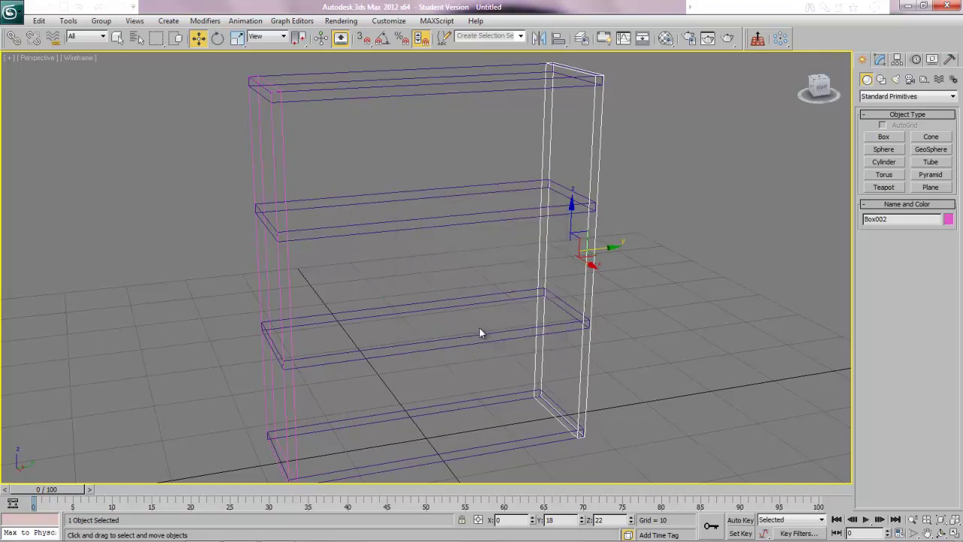
Step: Zoom the Left view to extents, switch shading to Shaded, then orbit the Perspective view
key(l)
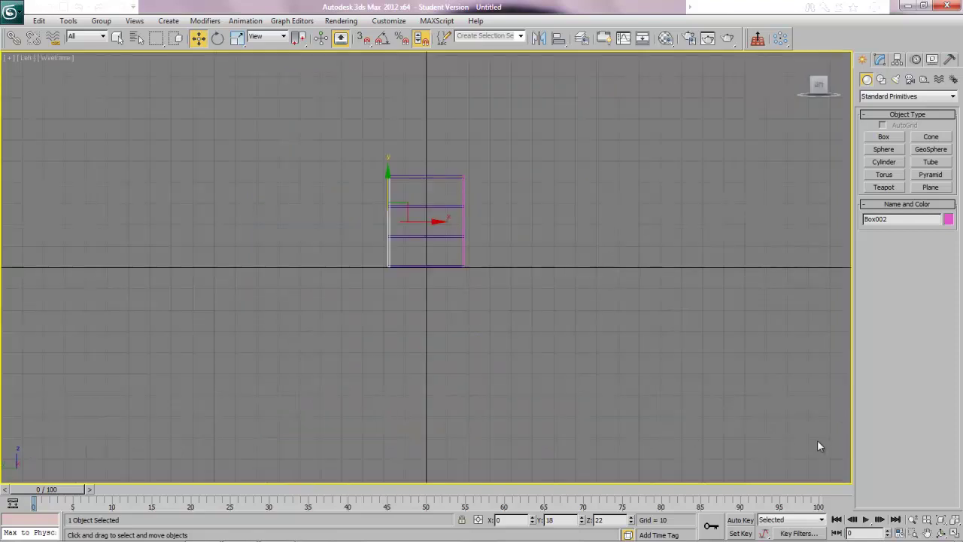
click(956, 519)
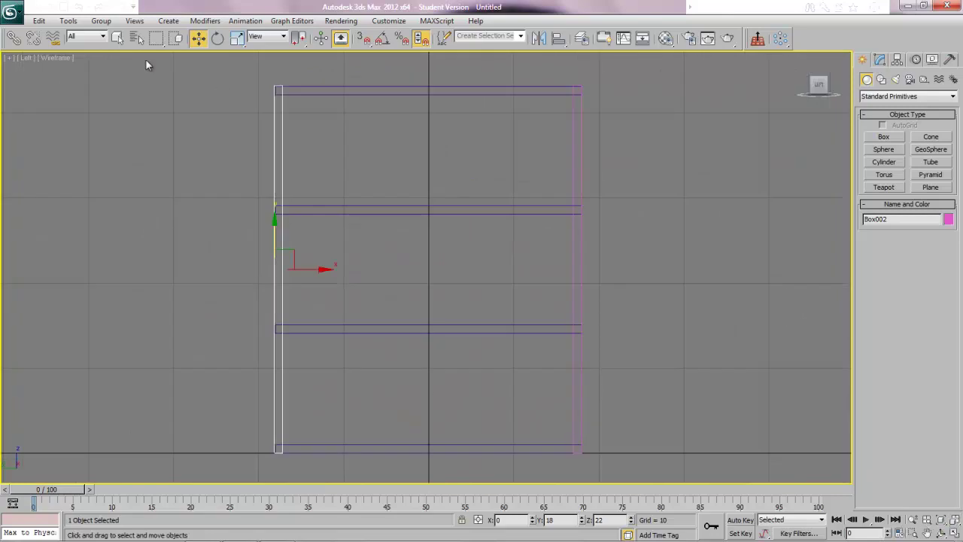
click(65, 60)
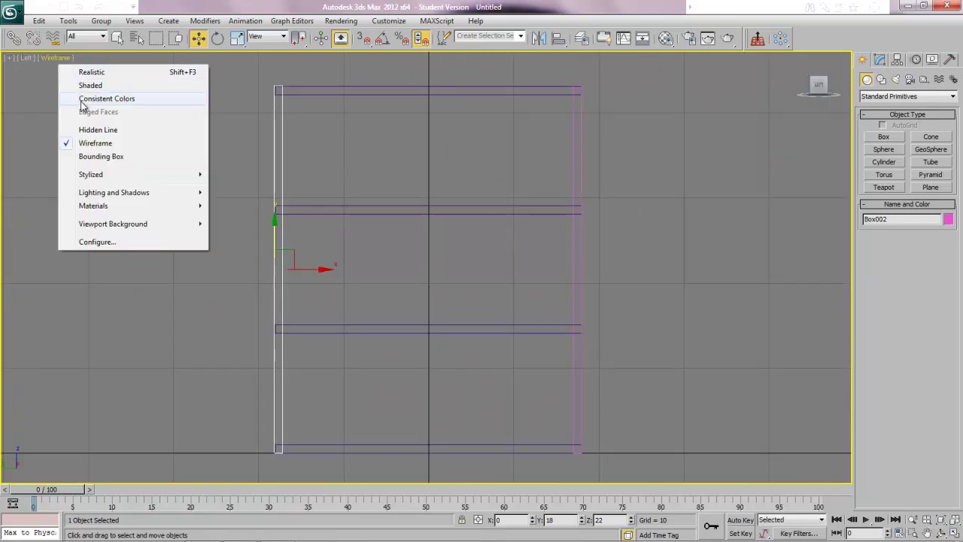
click(85, 87)
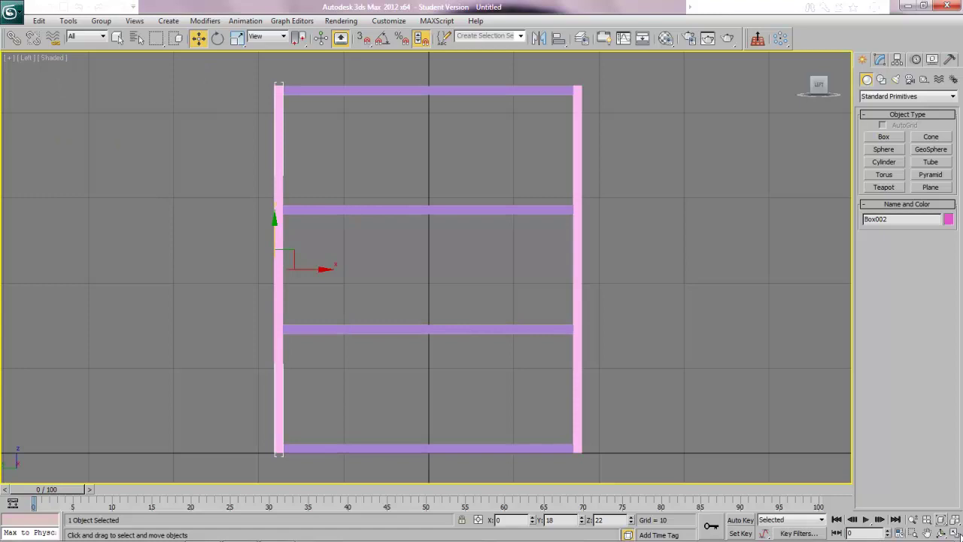
key(p)
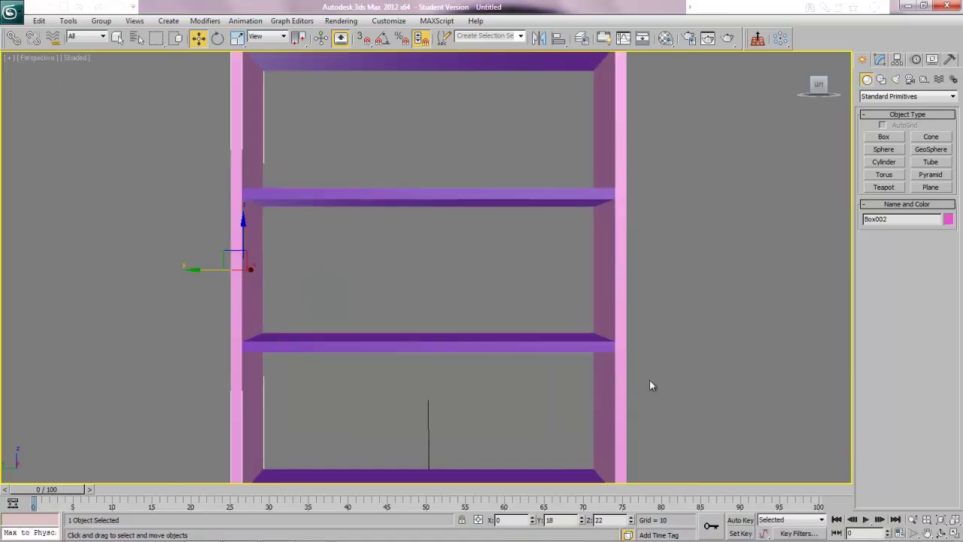
click(943, 533)
drag(368, 260, 393, 279)
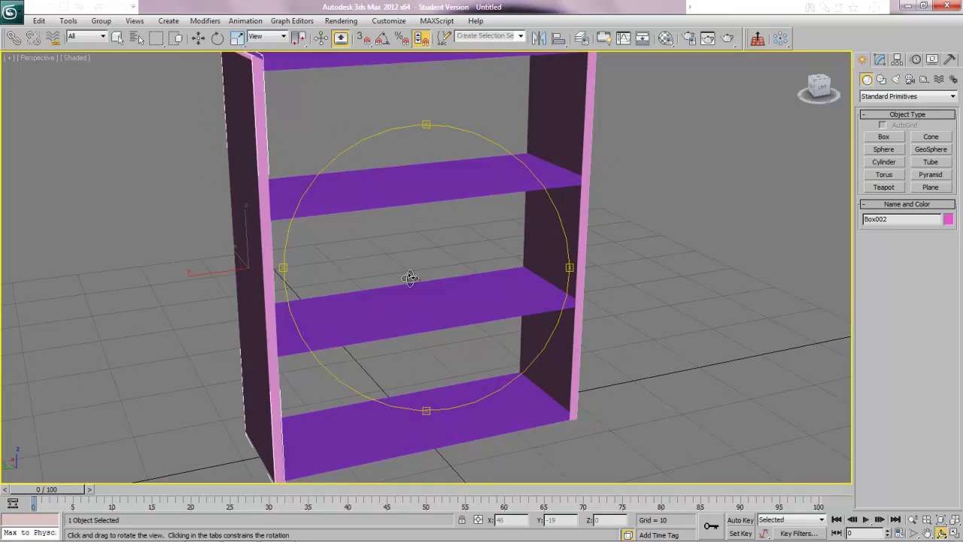
Step: Draw a new box covering the whole bookcase in the Left view
key(l)
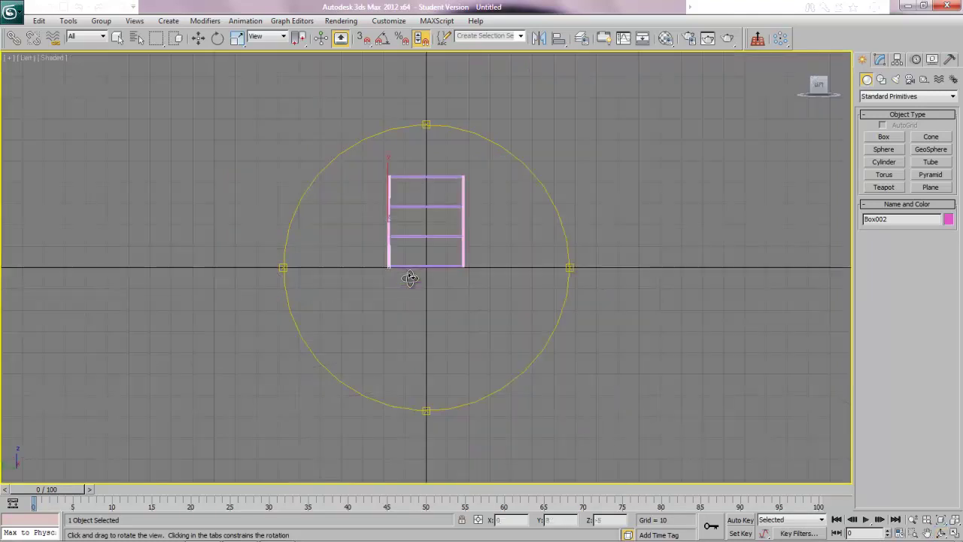
click(955, 520)
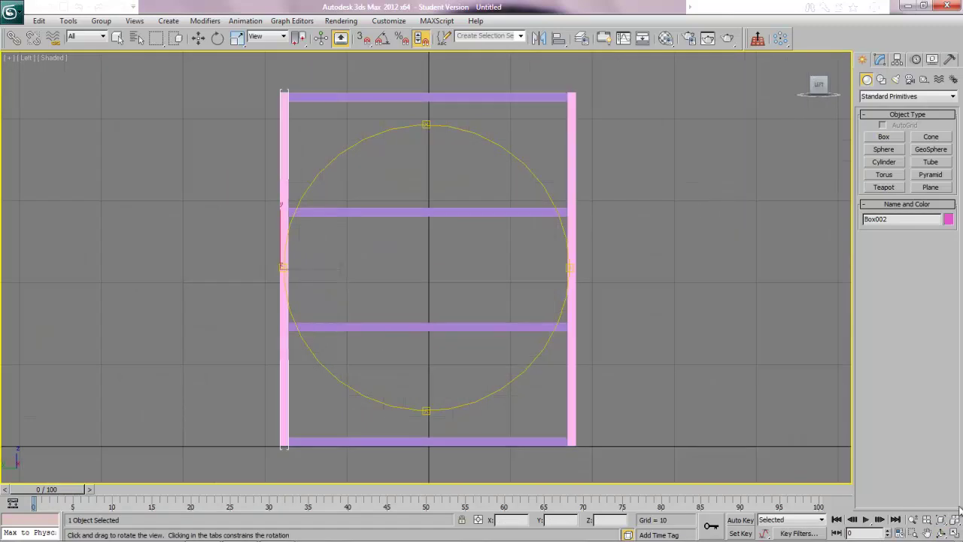
click(887, 138)
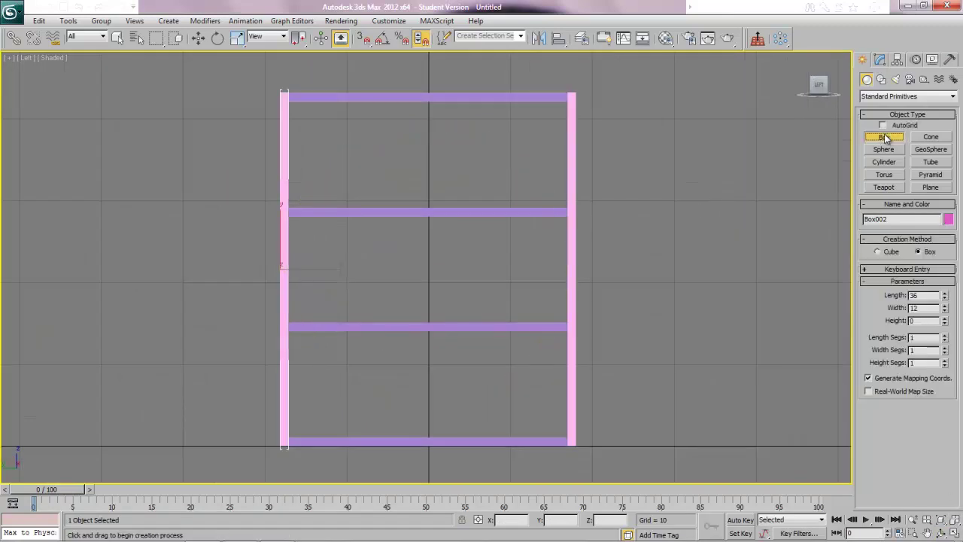
drag(282, 95, 572, 438)
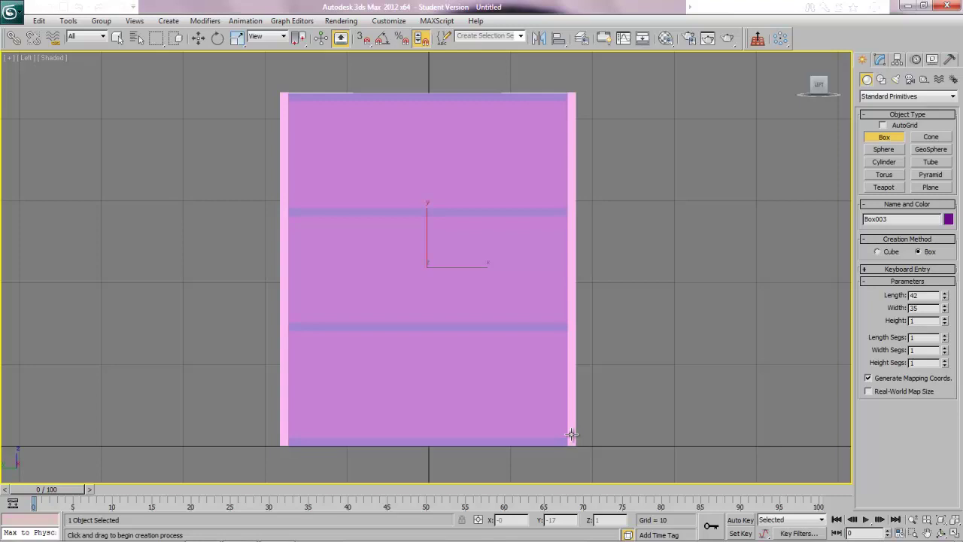
click(572, 434)
Step: Set the back panel's Length to 43 and Width to 35, then nudge it into place
drag(919, 308, 884, 301)
double_click(920, 295)
text(43)
key(Return)
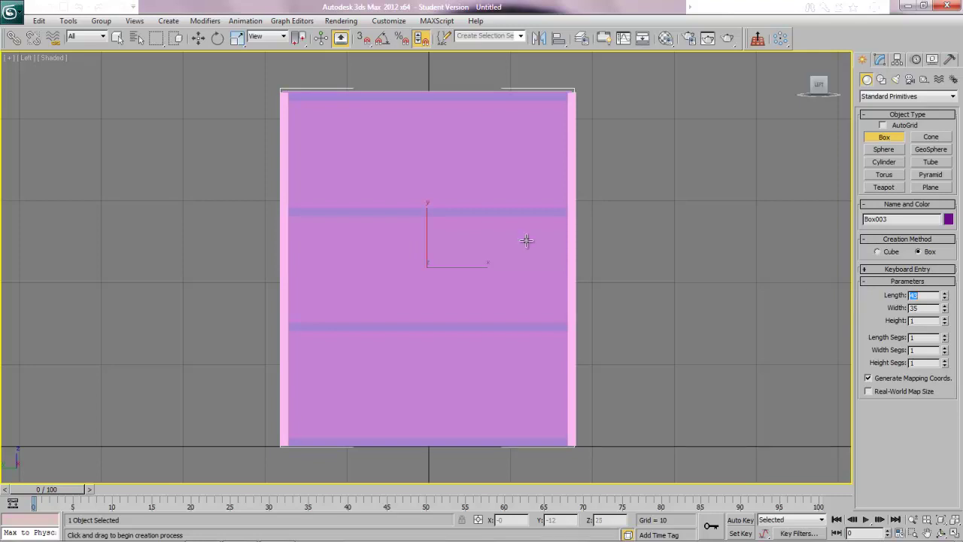
key(Tab)
click(198, 39)
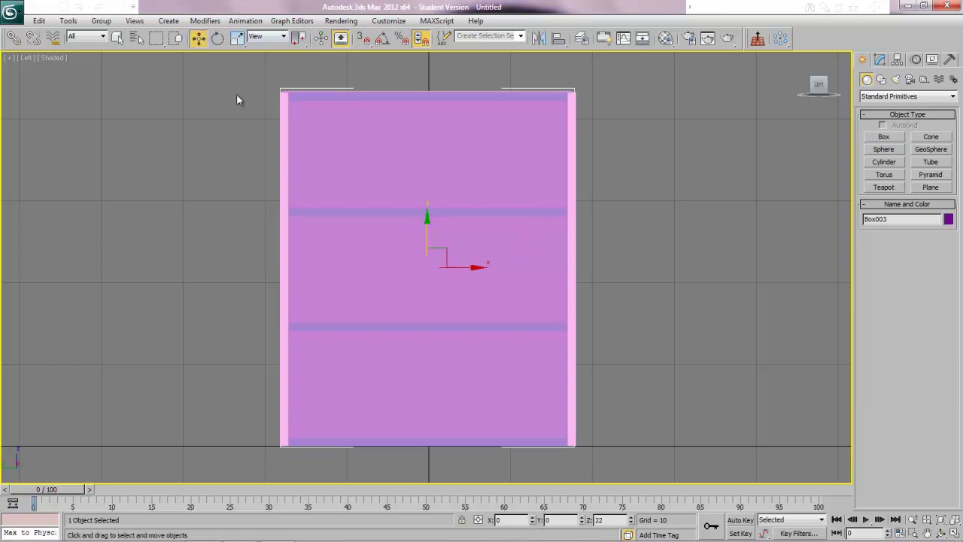
drag(428, 240, 430, 241)
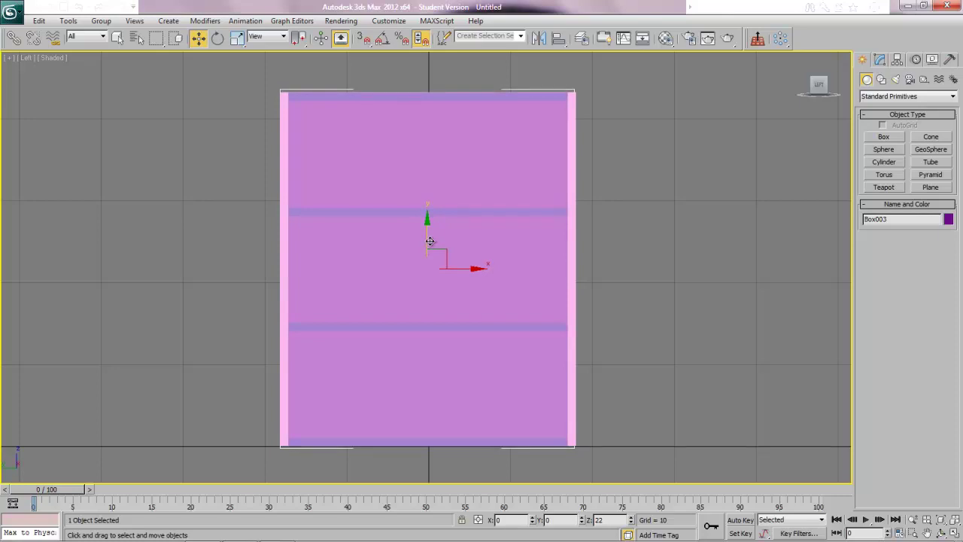
Step: Orbit the Perspective view to check the back panel, then show a wireframe Front view zoomed to it
key(p)
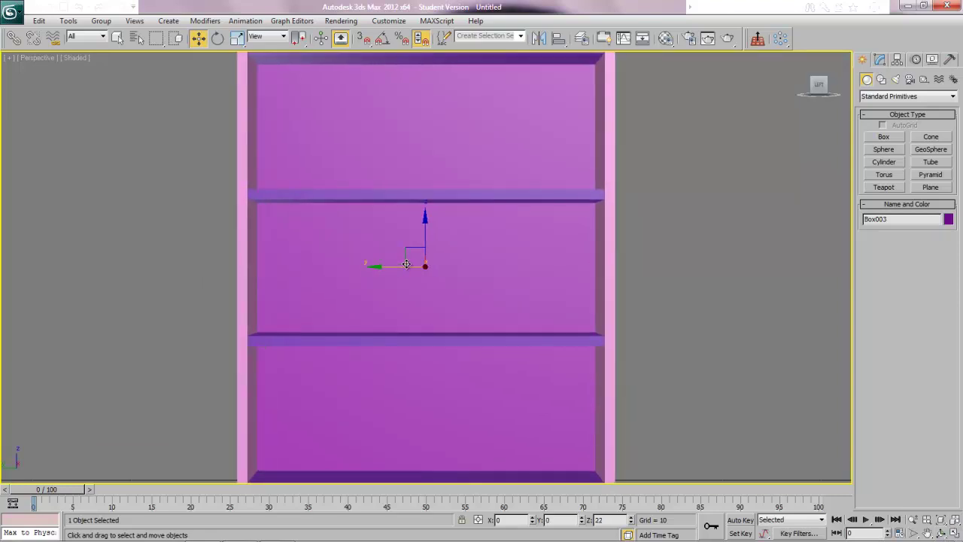
alt+middle_drag(418, 301, 444, 321)
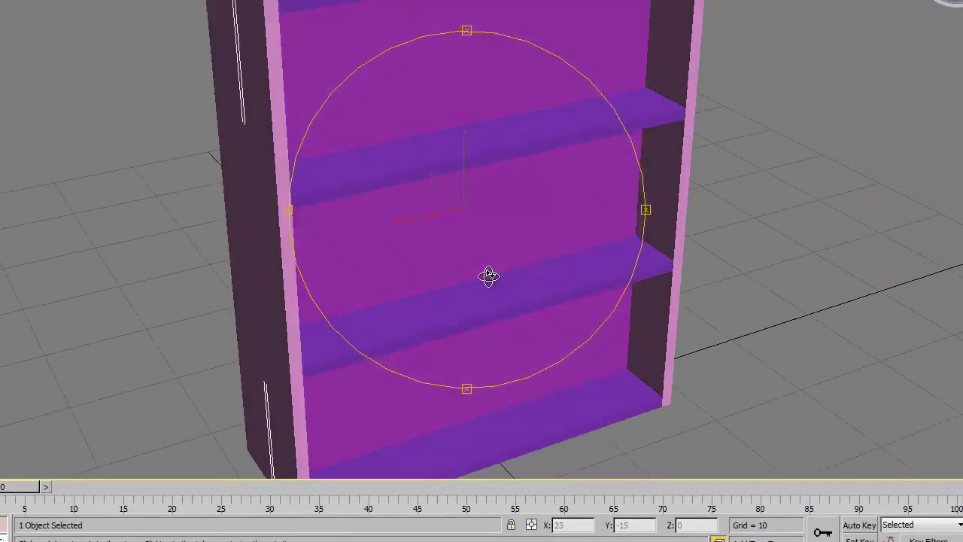
mouse_move(488, 276)
alt+middle_down()
mouse_move(520, 275)
mouse_move(522, 299)
mouse_move(486, 286)
mouse_move(432, 228)
mouse_move(346, 221)
mouse_move(419, 219)
mouse_move(494, 261)
alt+middle_up()
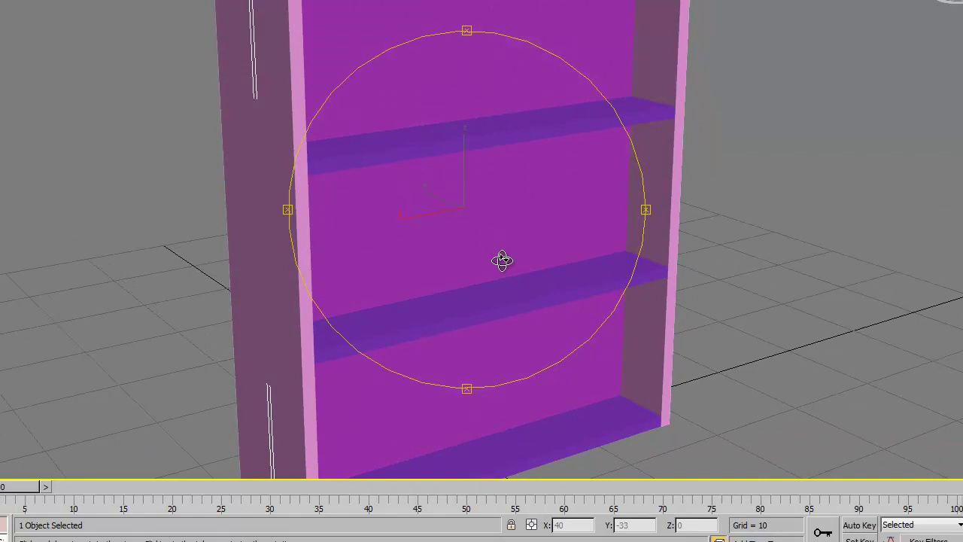
key(f)
click(38, 2)
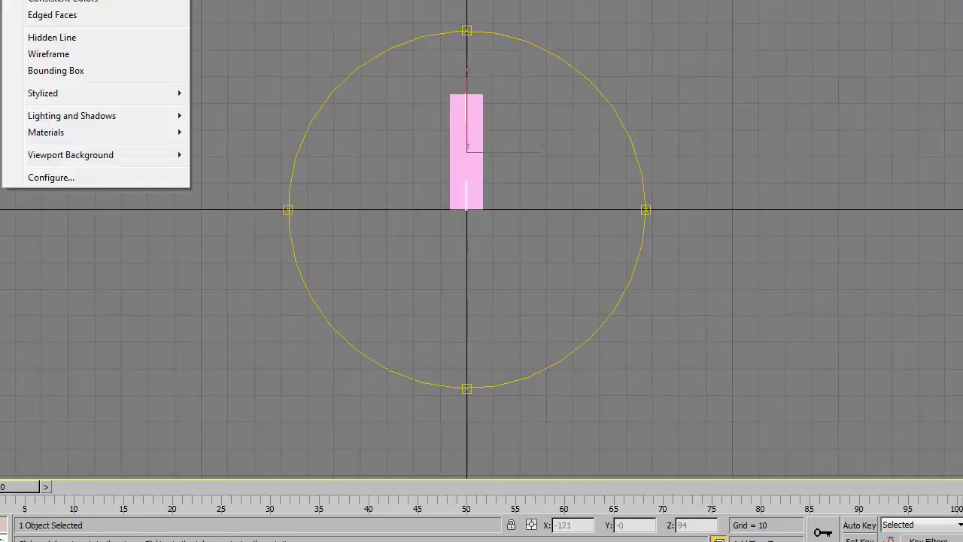
click(48, 54)
key(z)
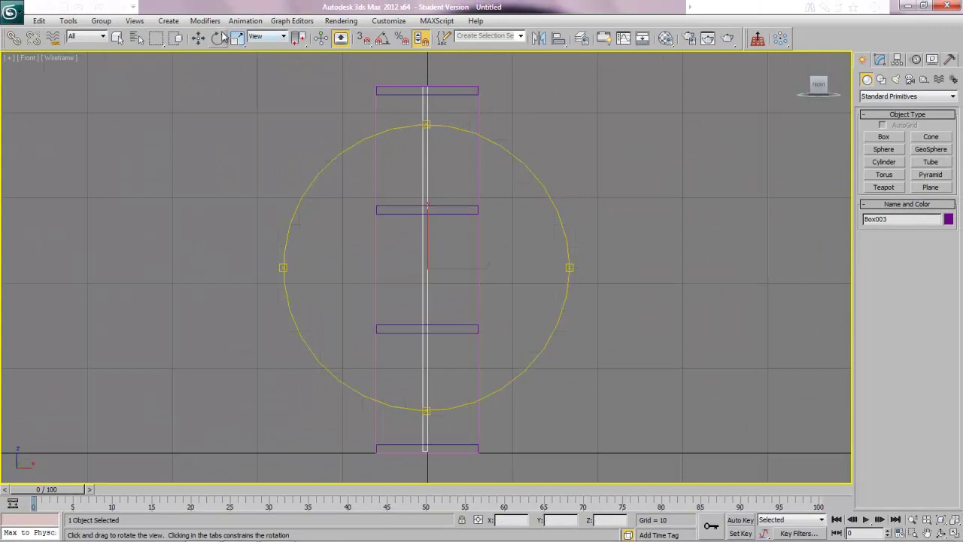
Step: Move back panel Box003 along X to the shelves' rear edge and restore the four viewports
click(197, 37)
right_click(506, 271)
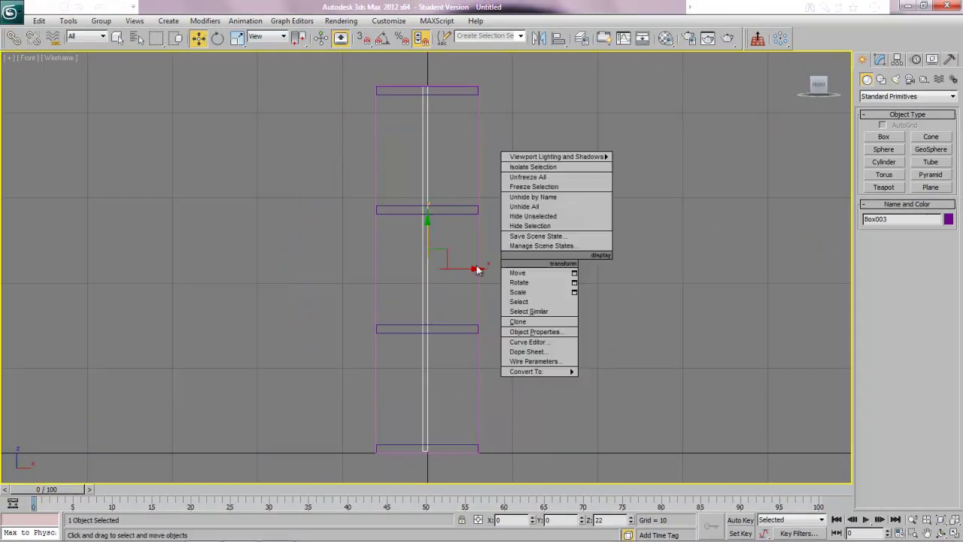
click(475, 269)
drag(470, 269, 419, 269)
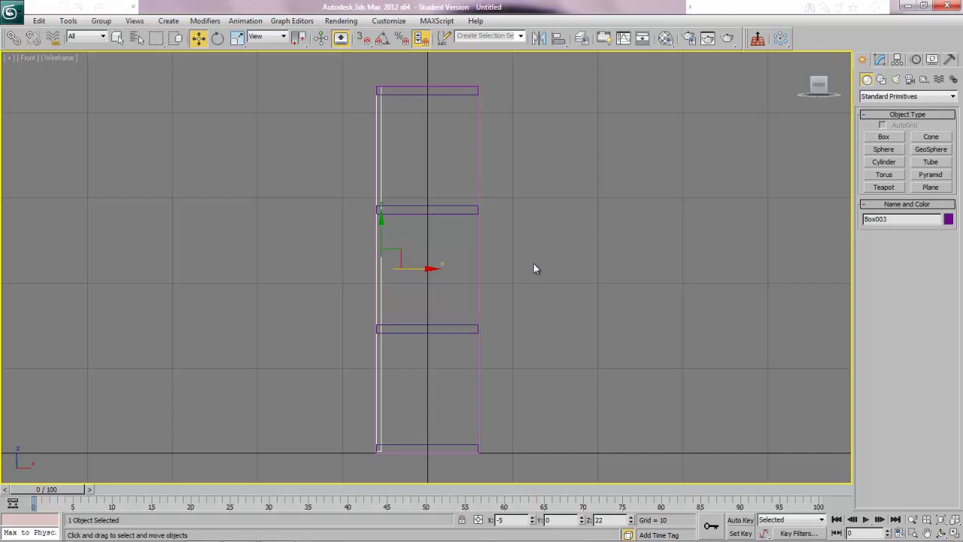
key(alt+w)
Step: Orbit the Perspective view around to the bookcase's open front
click(535, 368)
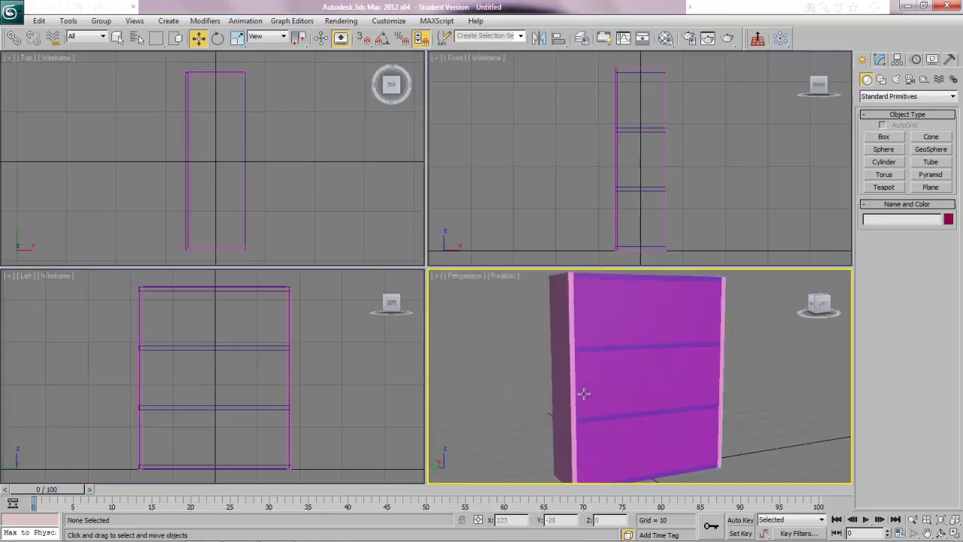
click(935, 528)
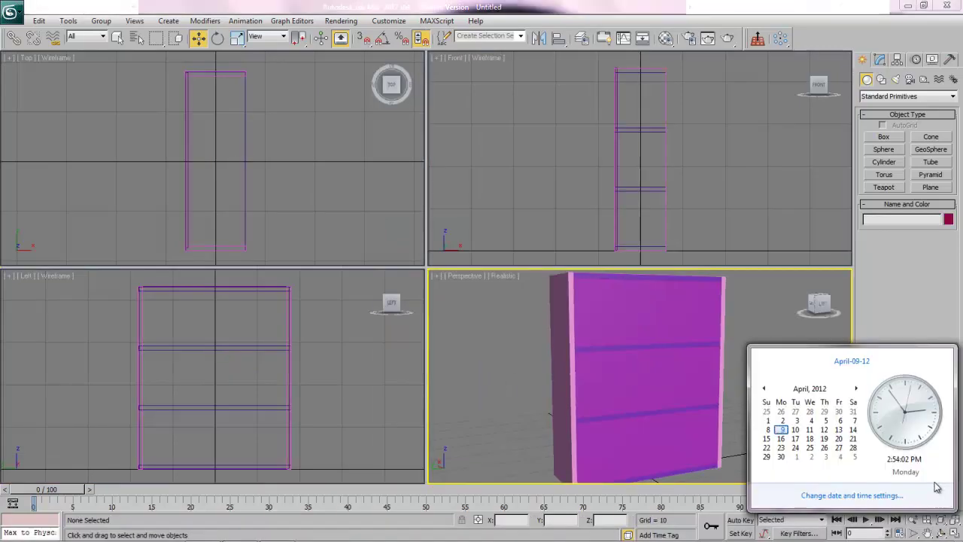
click(720, 490)
click(605, 389)
key(e)
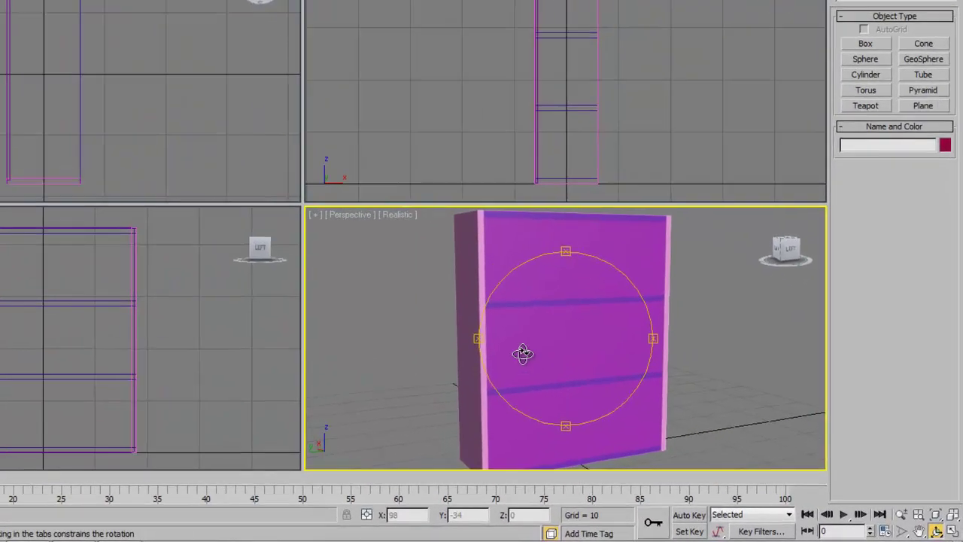
drag(523, 353, 617, 344)
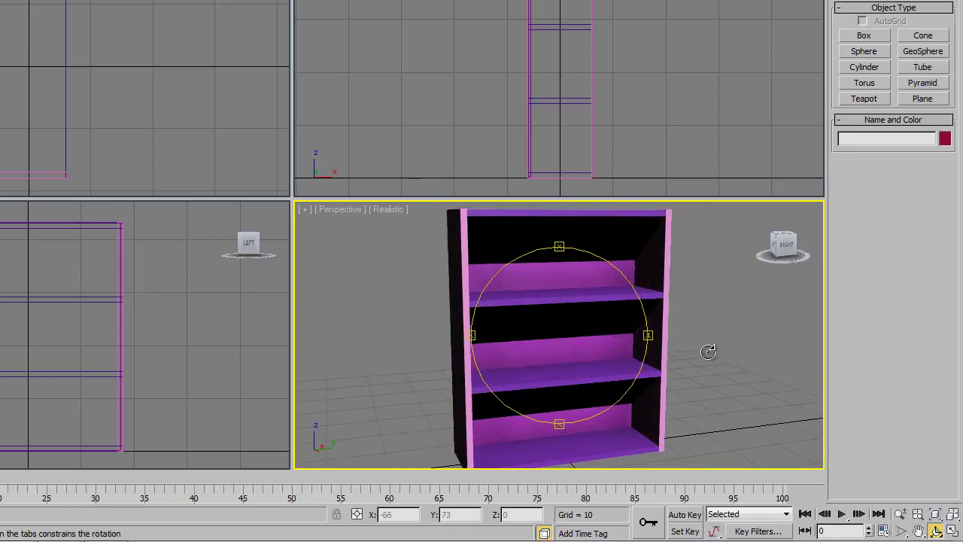
Step: Maximize the Perspective view and zoom out until the whole bookcase fits
key(alt+w)
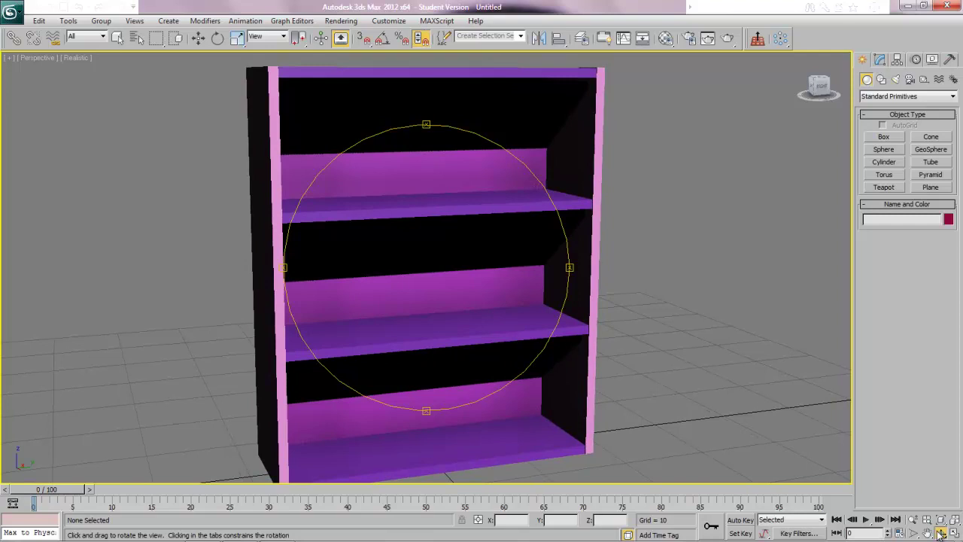
click(913, 520)
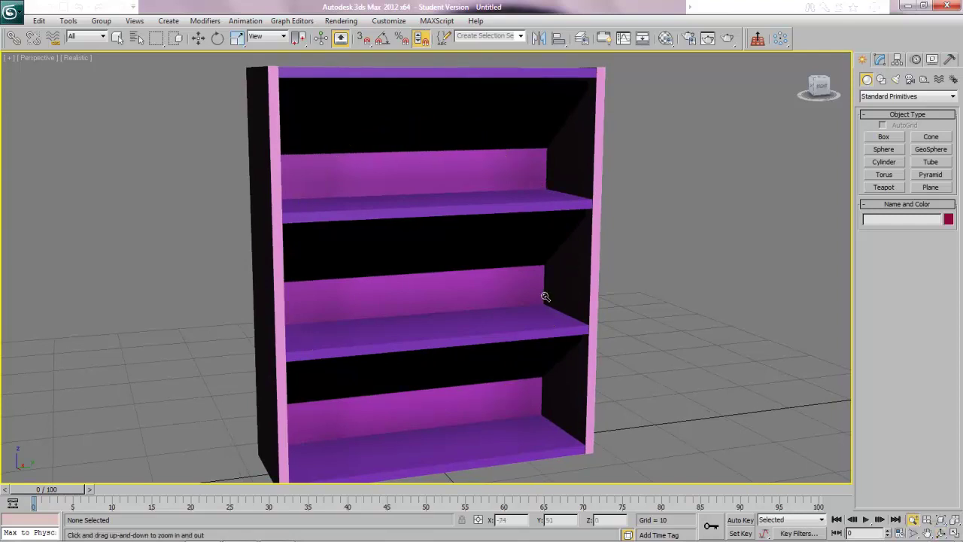
drag(546, 297, 570, 326)
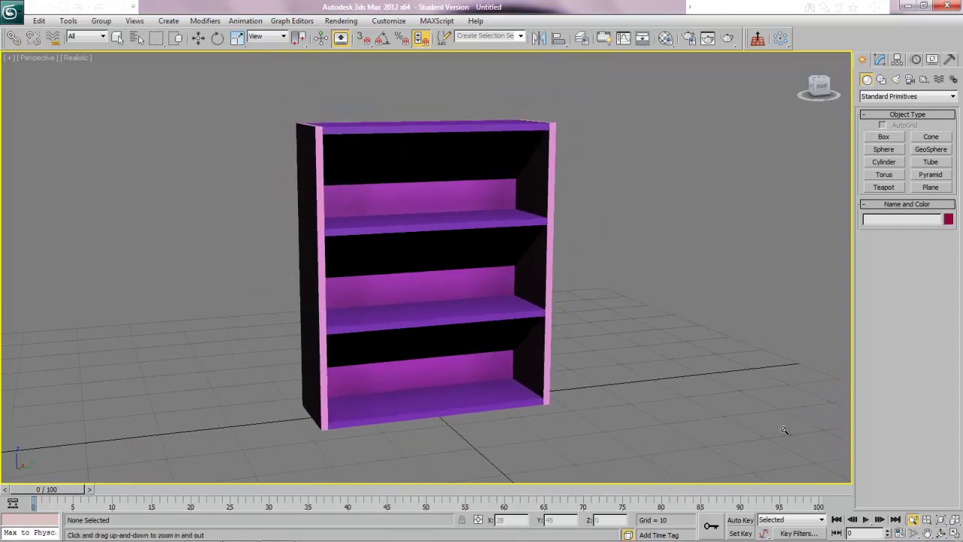